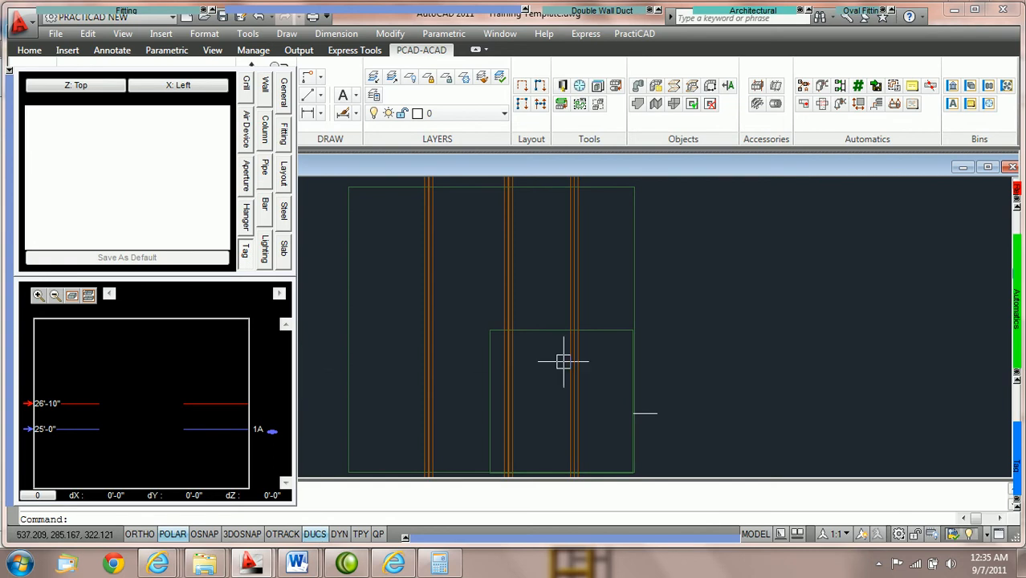
Examine the smaller rectangular slab's elevations in relation to level 1A, using that level's marker and the slab's selection
left_click(634, 416)
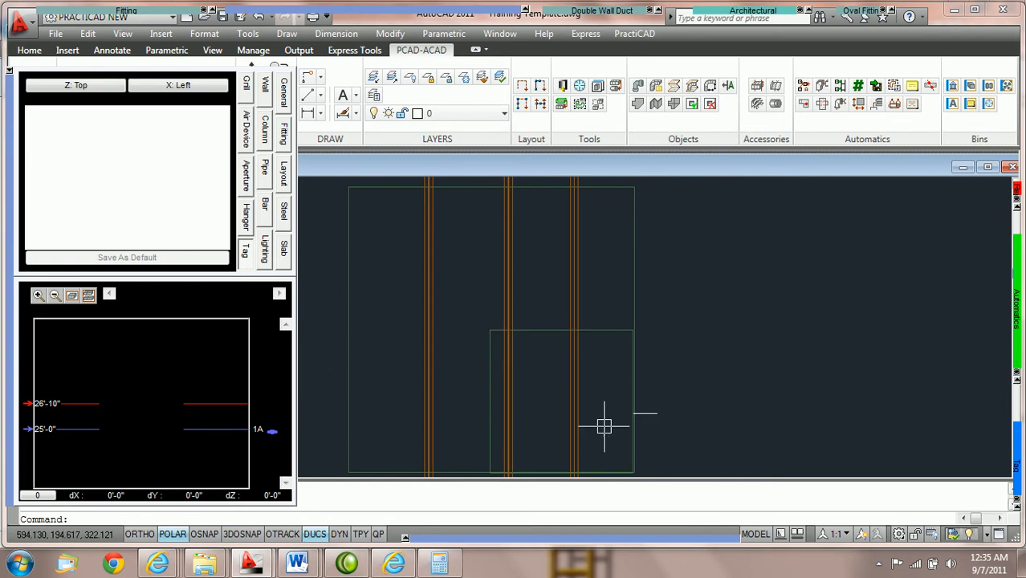
scroll(603, 425, "up", 2)
middle_click_drag(603, 424, 601, 367)
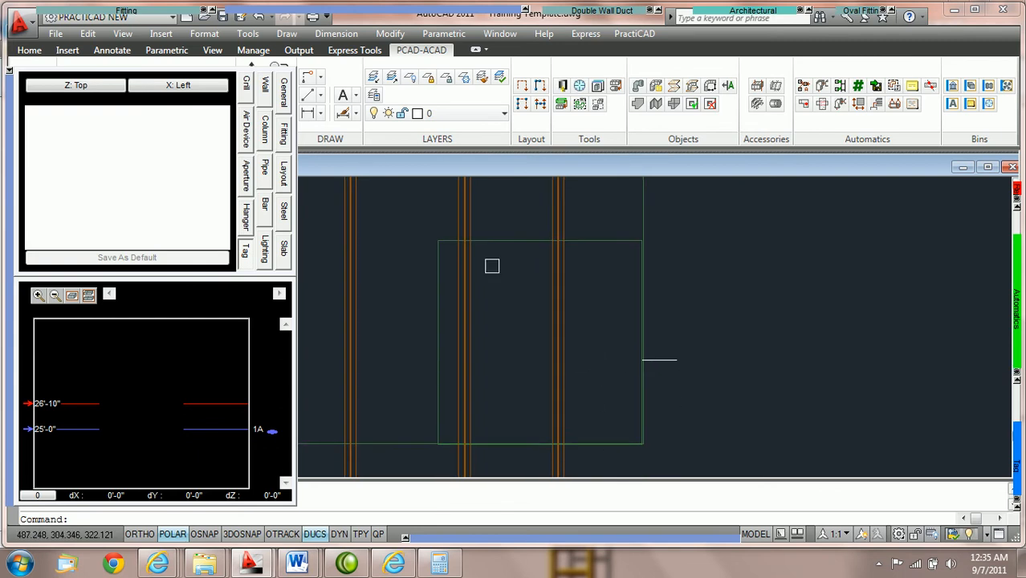
mouse_move(511, 243)
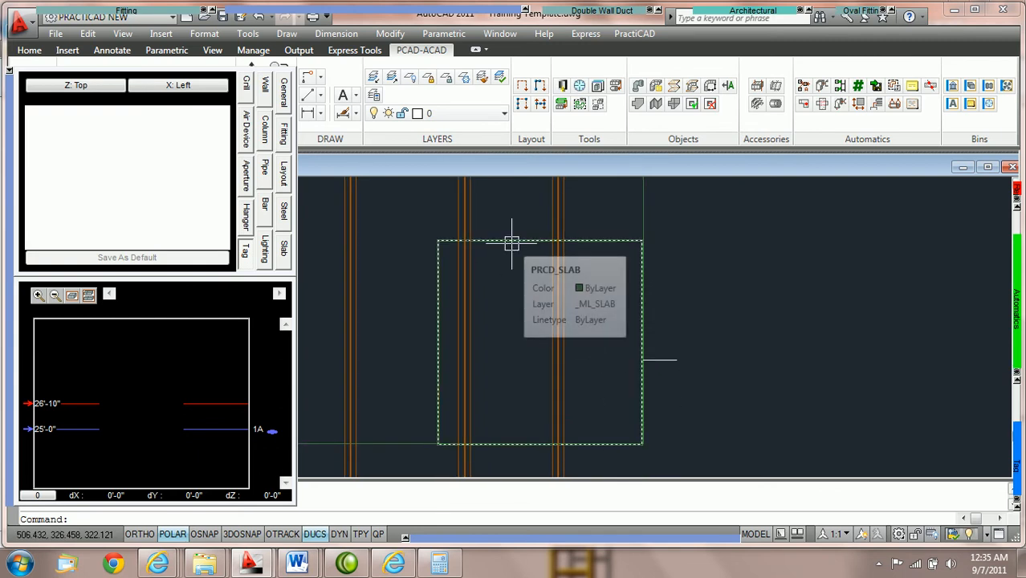
left_click(272, 434)
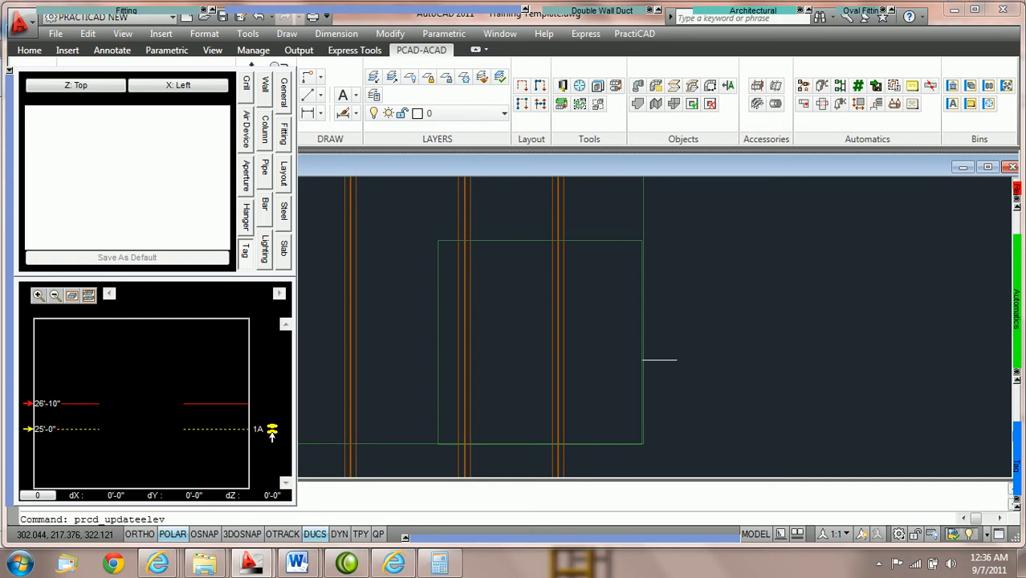
left_click(272, 433)
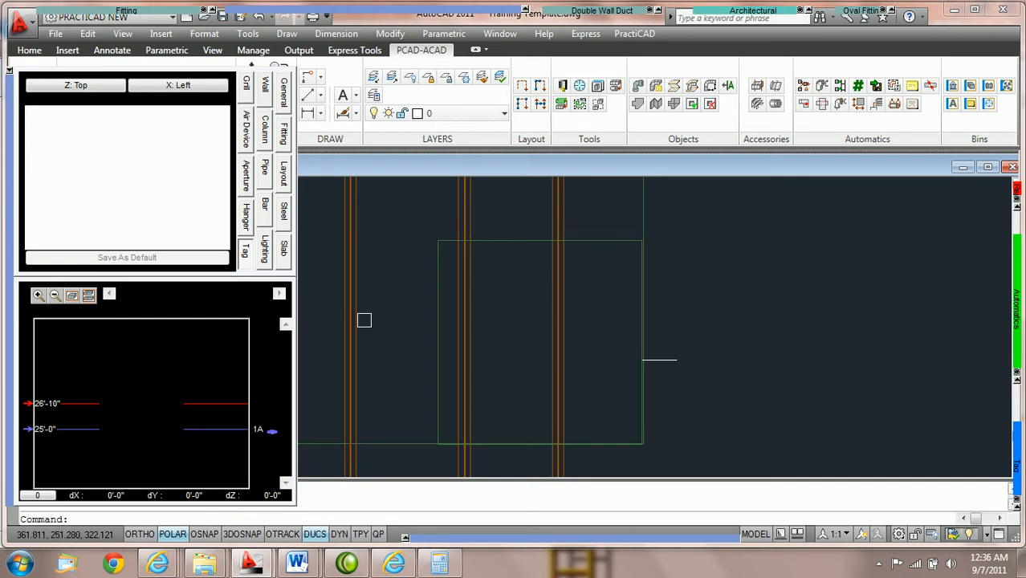
left_click(526, 240)
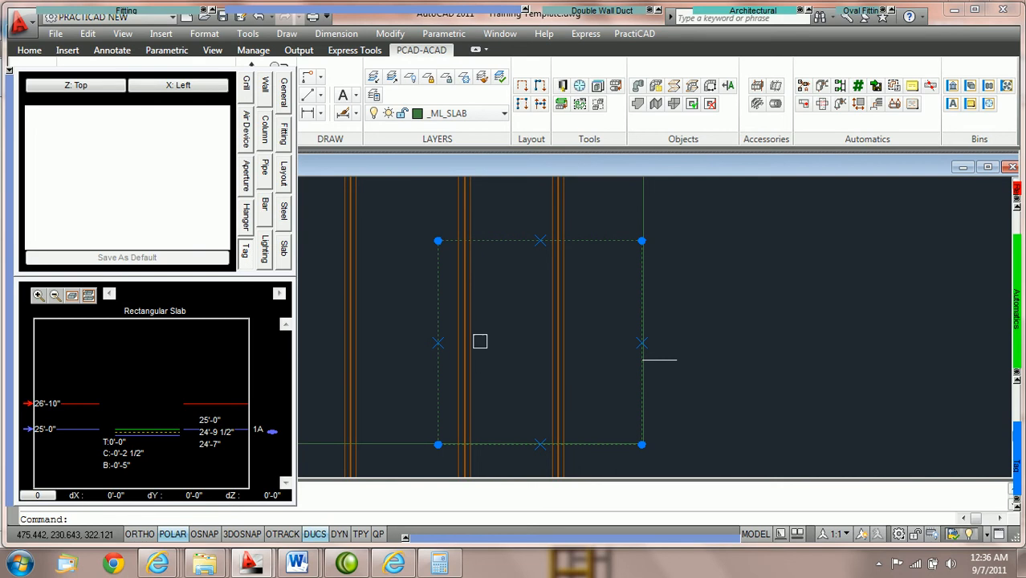
key("Escape")
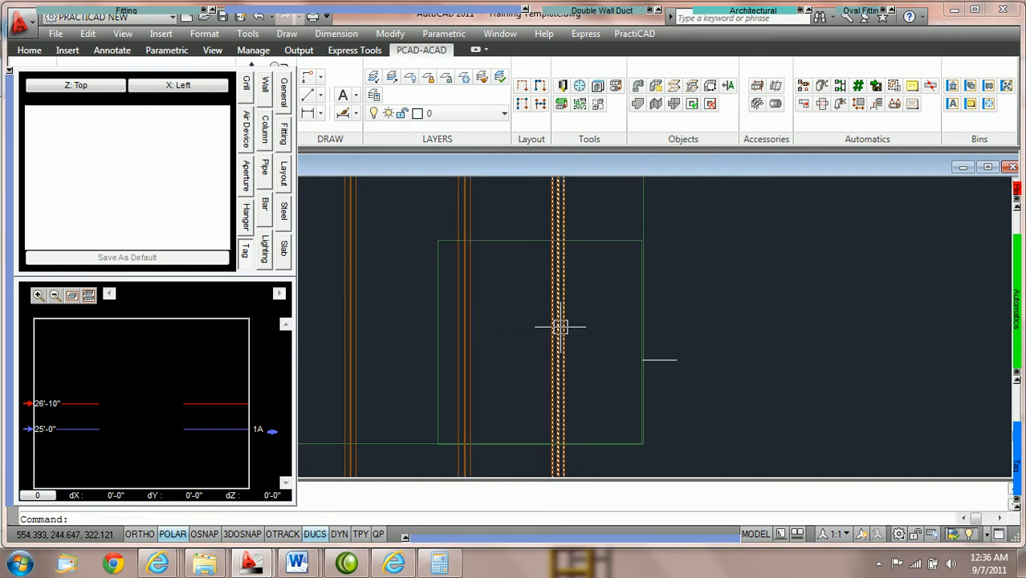
Select the rightmost W18x119 steel beam and activate level 1 at 35'-0" as the upper reference for relative elevations
left_click(560, 327)
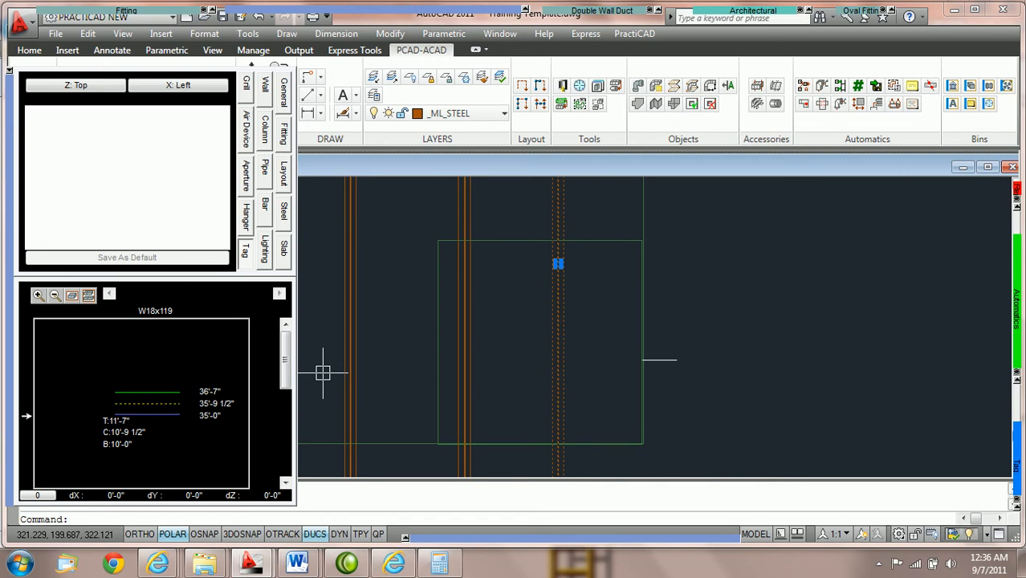
left_click(28, 415)
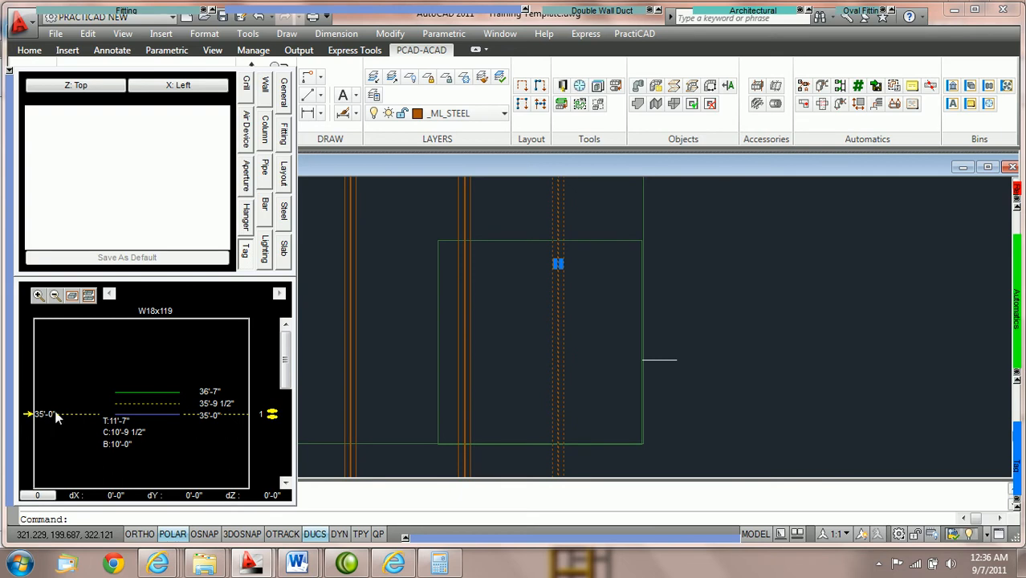
left_click(273, 414)
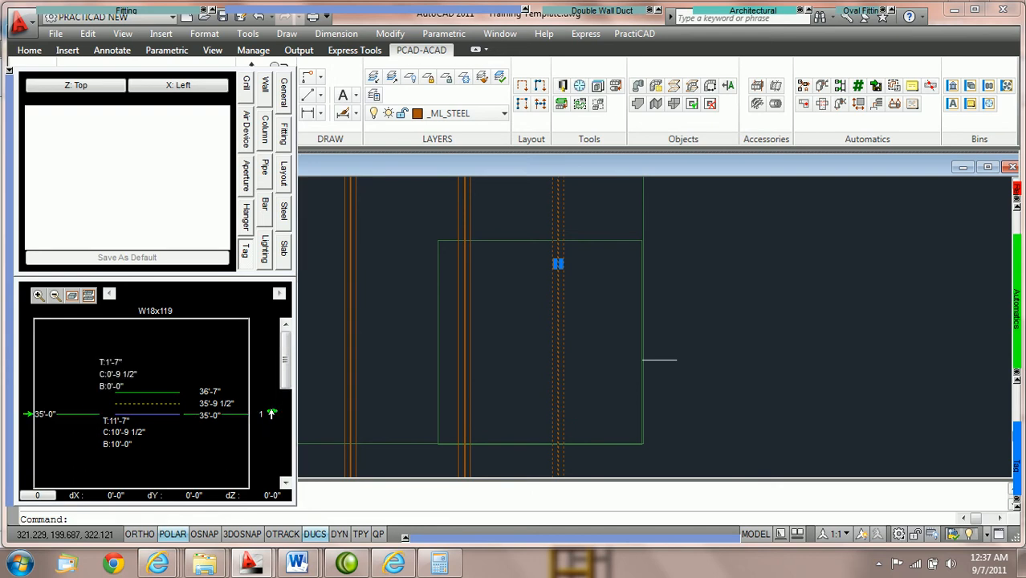
left_click(70, 296)
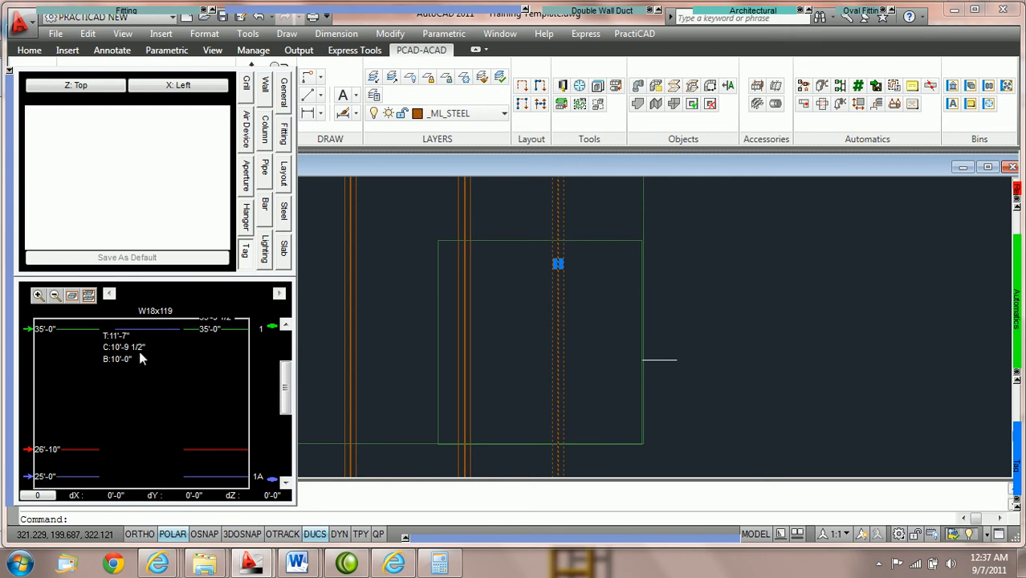
left_click_drag(286, 382, 291, 355)
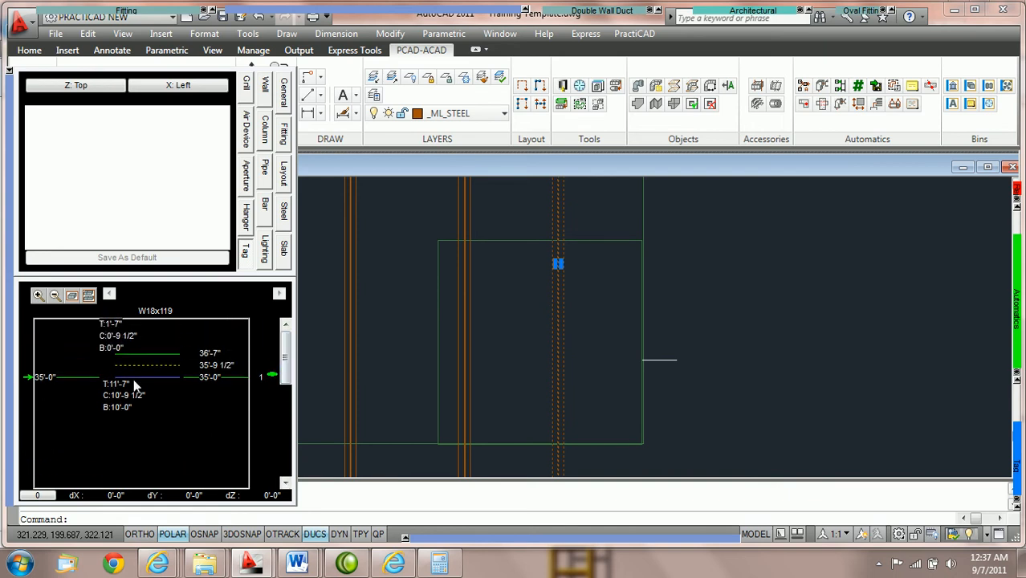
Place a 36 x 18 rectangular straight duct across the rightmost beam, with the relative top elevation set to -2' from level 1
left_click(110, 133)
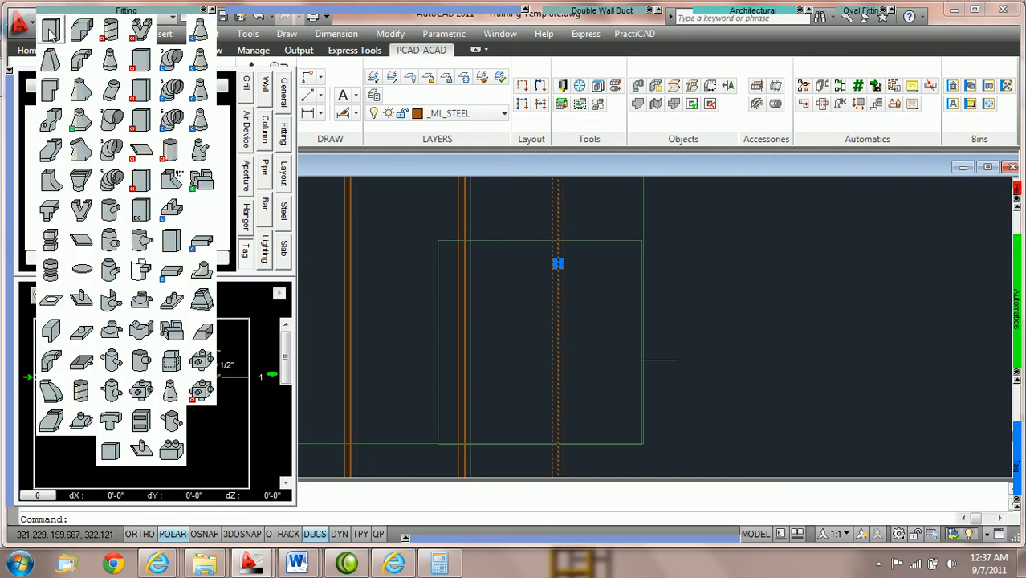
left_click(50, 31)
left_click_drag(287, 418, 291, 355)
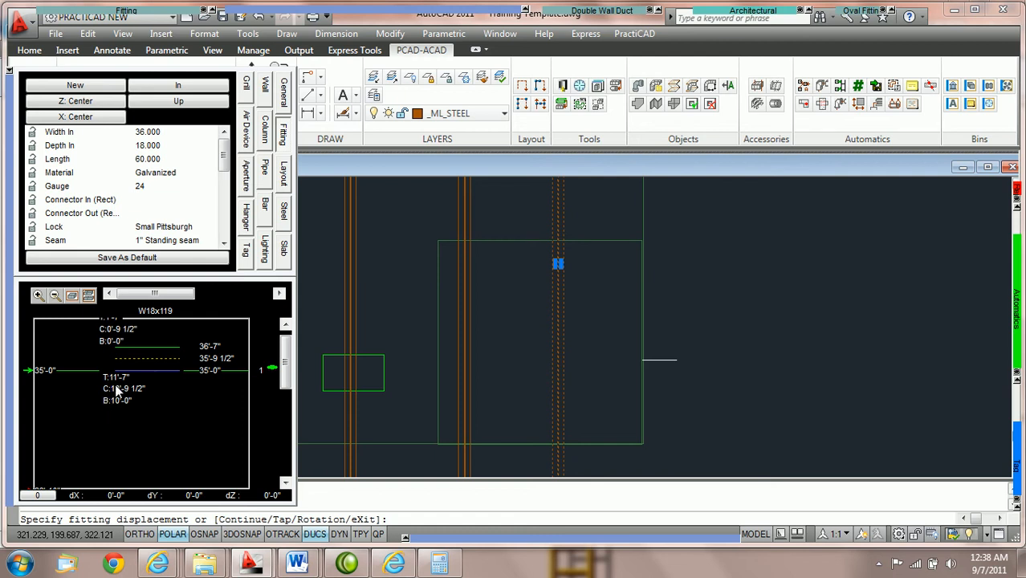
left_click_drag(287, 380, 288, 375)
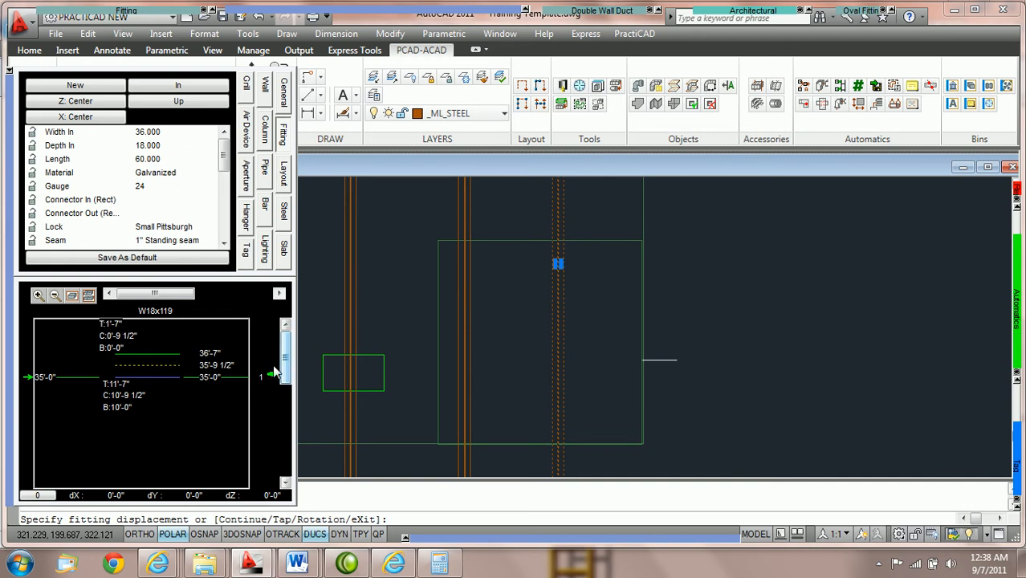
double_click(116, 326)
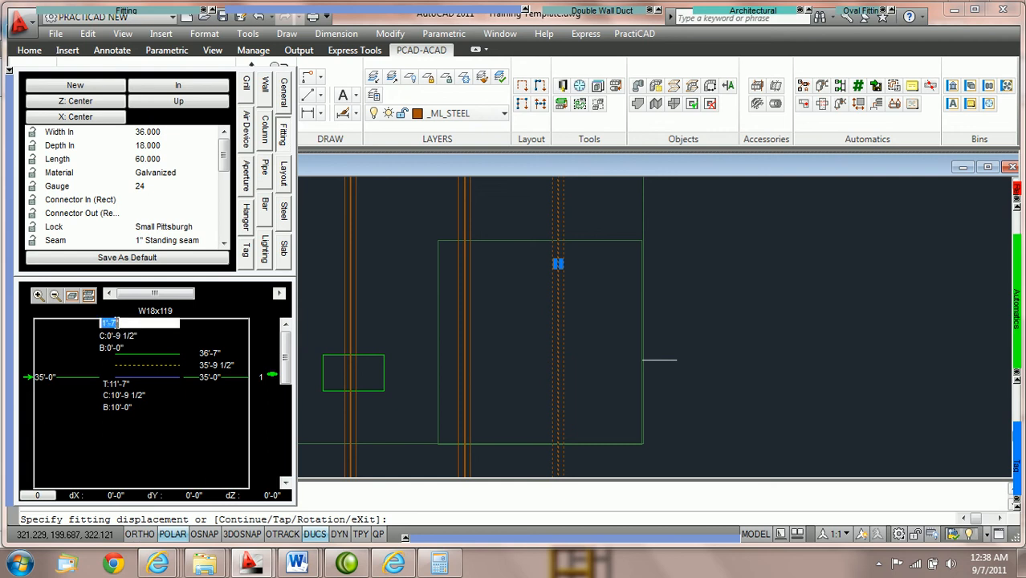
type("-2'")
key("Return")
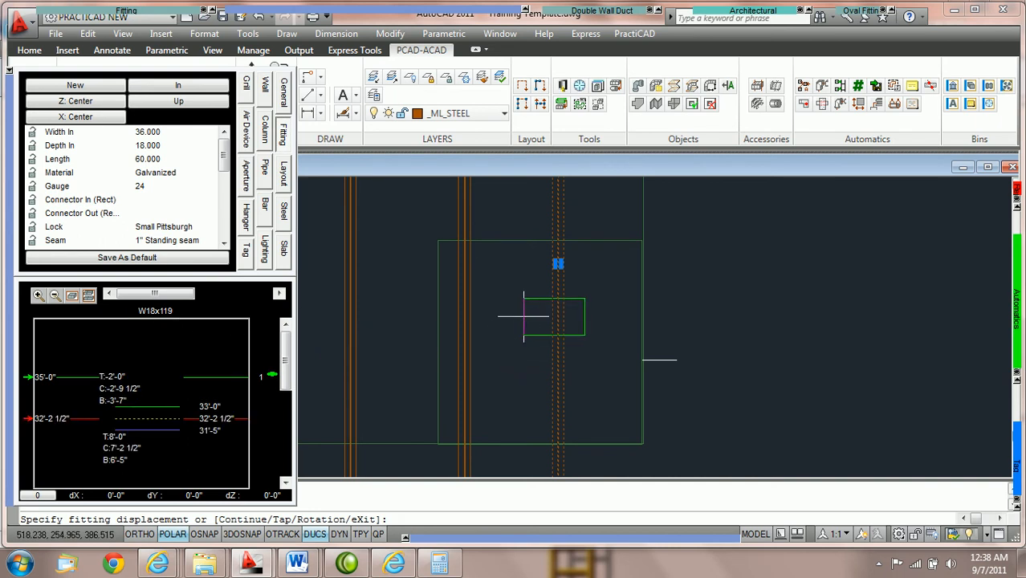
left_click(523, 317)
left_click(540, 317)
key("Return")
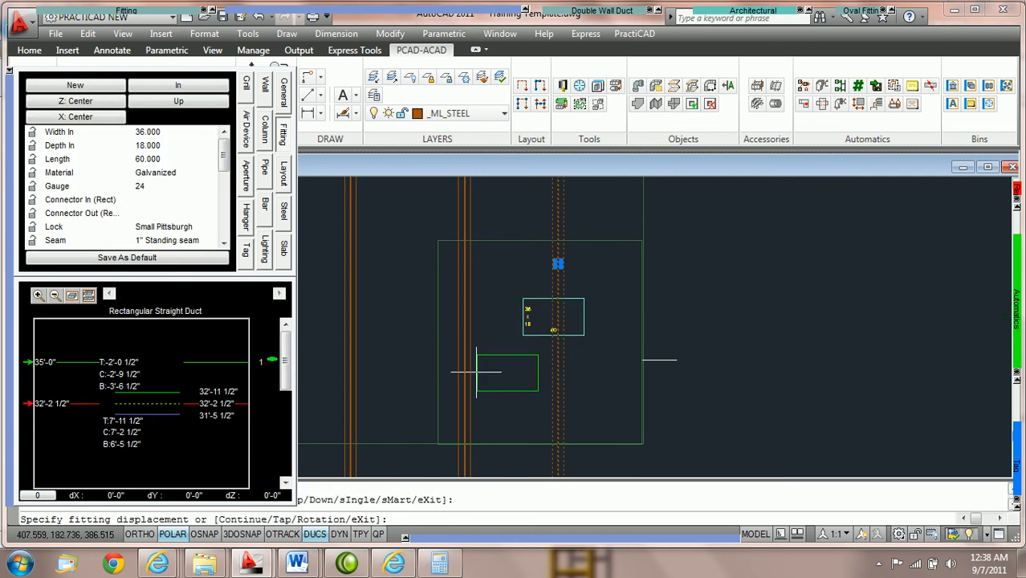
Place a second 36 x 18 straight duct below the first, with its relative bottom elevation set to 5' above level 1A
double_click(133, 443)
type("5'")
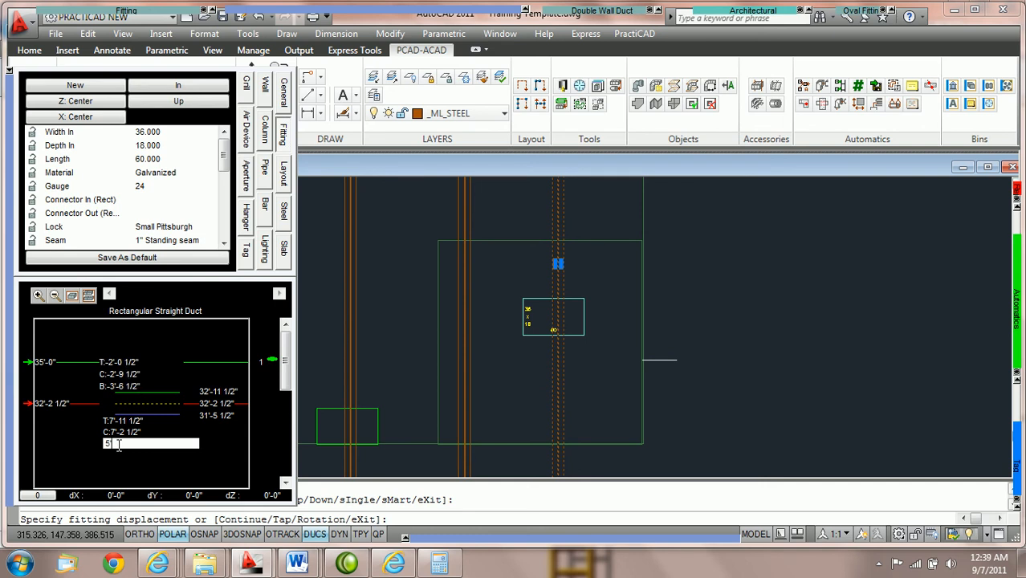
key("Return")
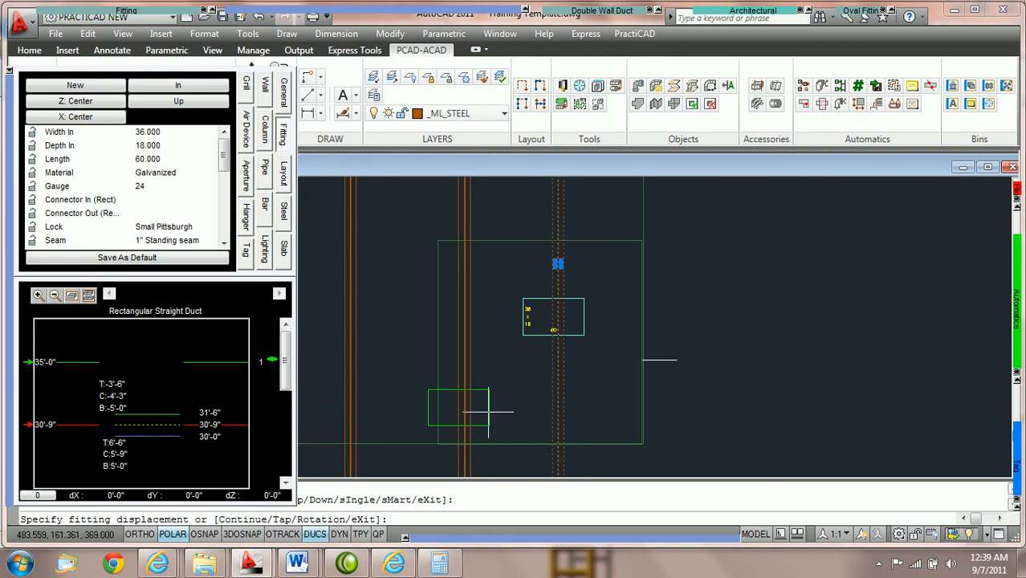
left_click(532, 399)
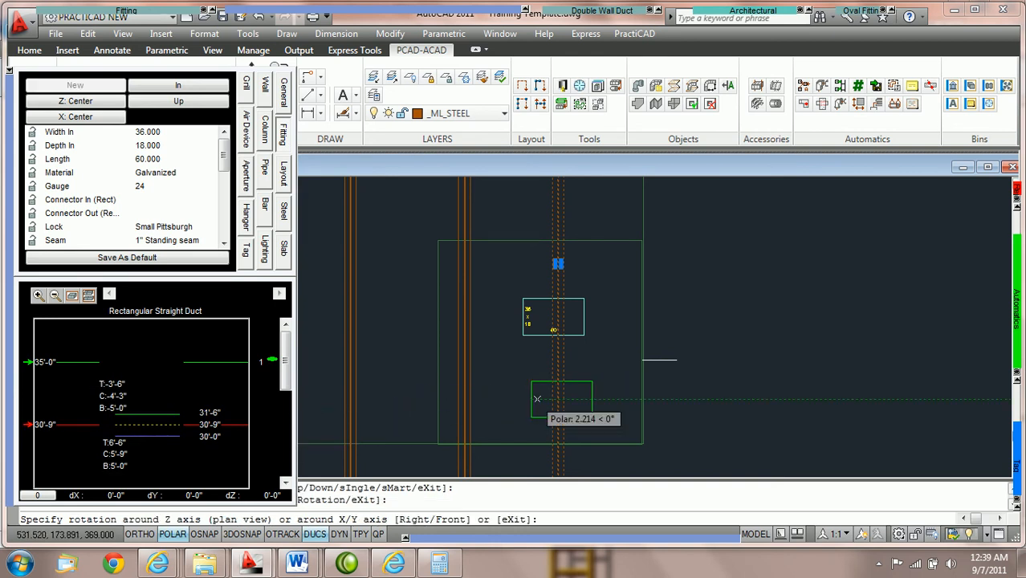
left_click(538, 398)
key("Return")
scroll(541, 394, "up", 1)
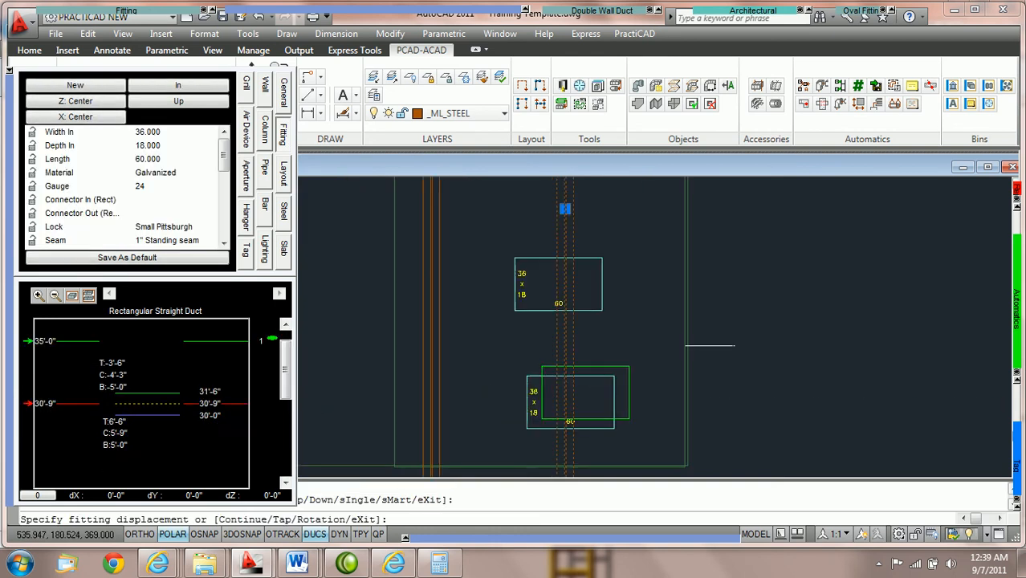
key("Escape")
key("Escape")
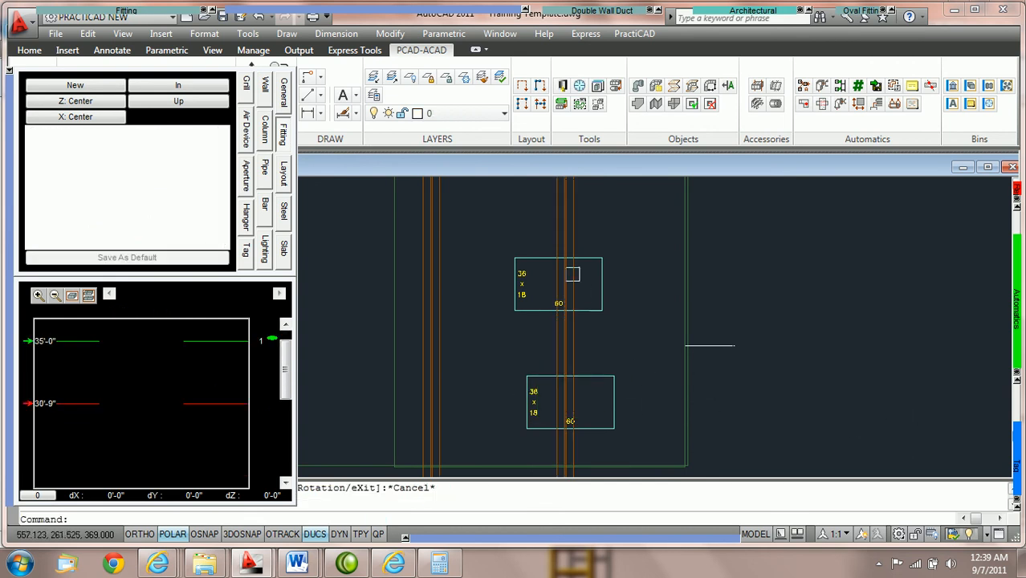
Add a Relative-1A elevation tag inside the lower duct, near its right end
mouse_move(1016, 460)
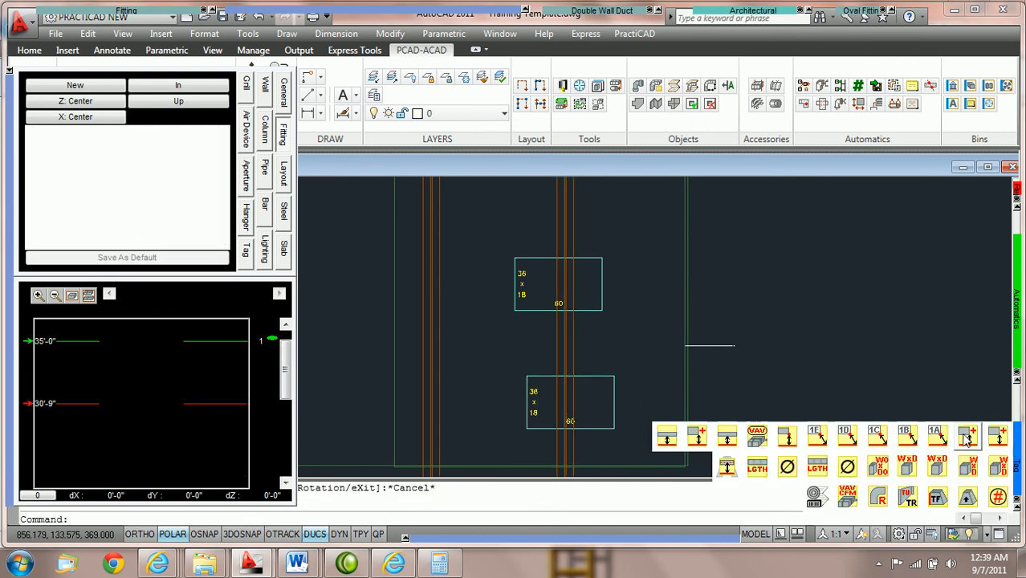
left_click(935, 438)
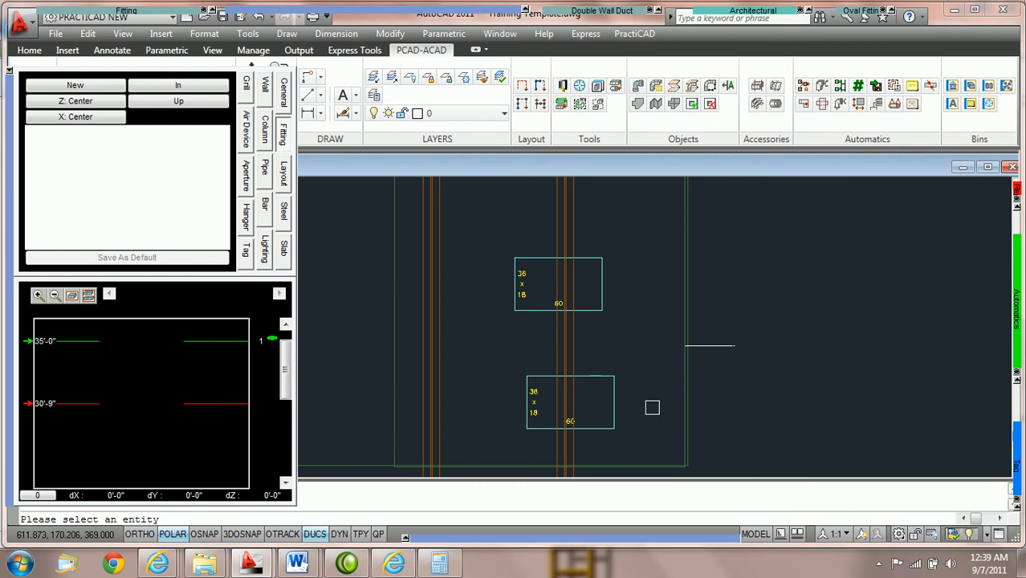
middle_click_drag(559, 232, 551, 259)
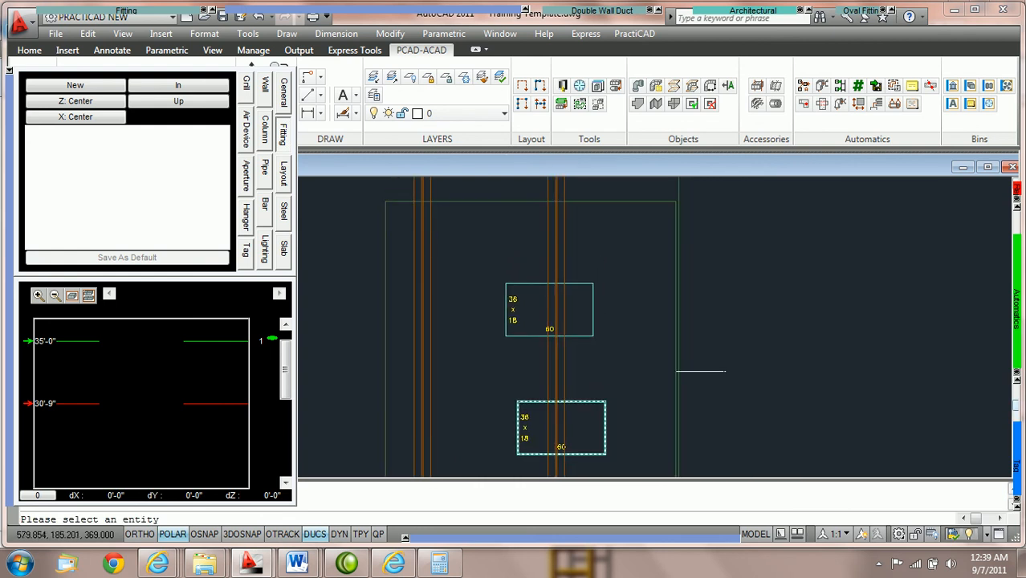
middle_click_drag(604, 429, 603, 367)
left_click(603, 367)
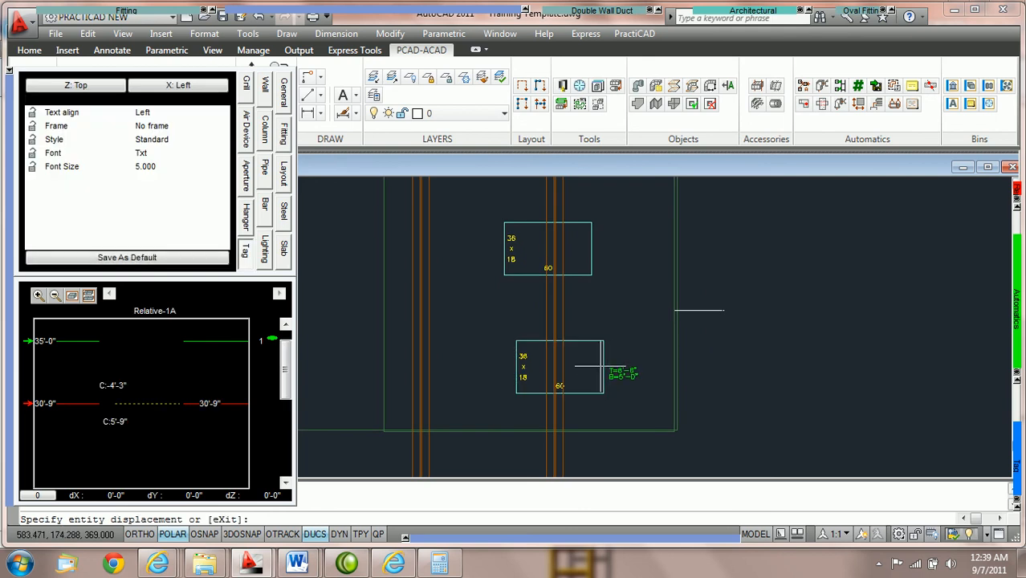
scroll(571, 362, "up", 5)
left_click(564, 350)
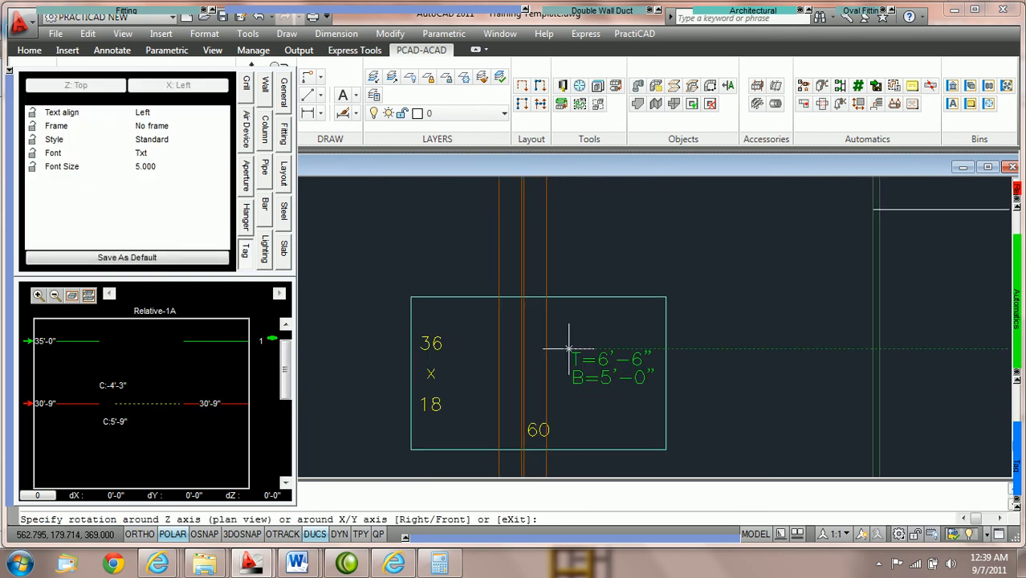
key("Return")
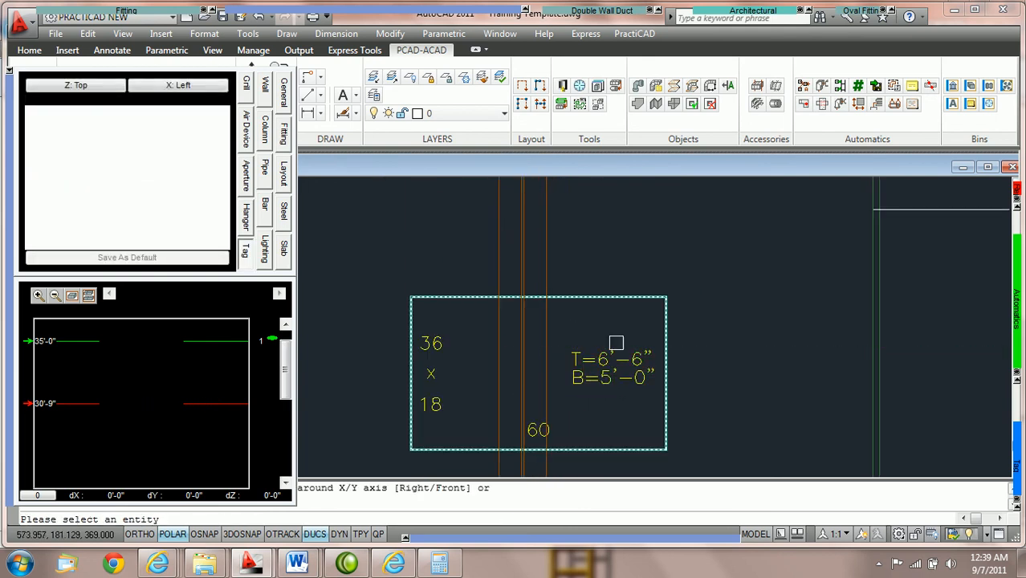
Add a Relative-1A elevation tag just outside the upper duct's right end
scroll(616, 340, "down", 2)
middle_click_drag(627, 267, 624, 351)
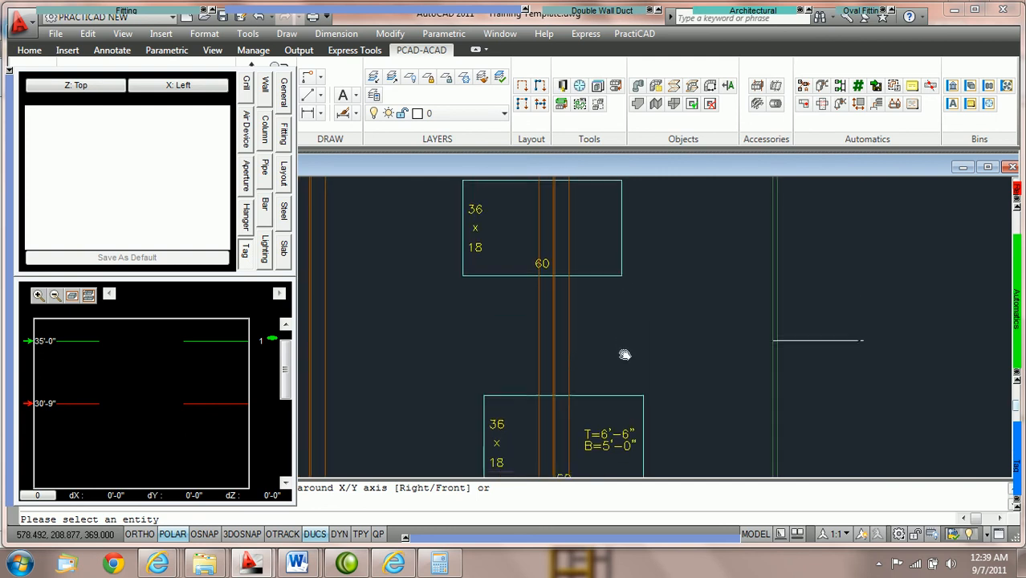
left_click(596, 279)
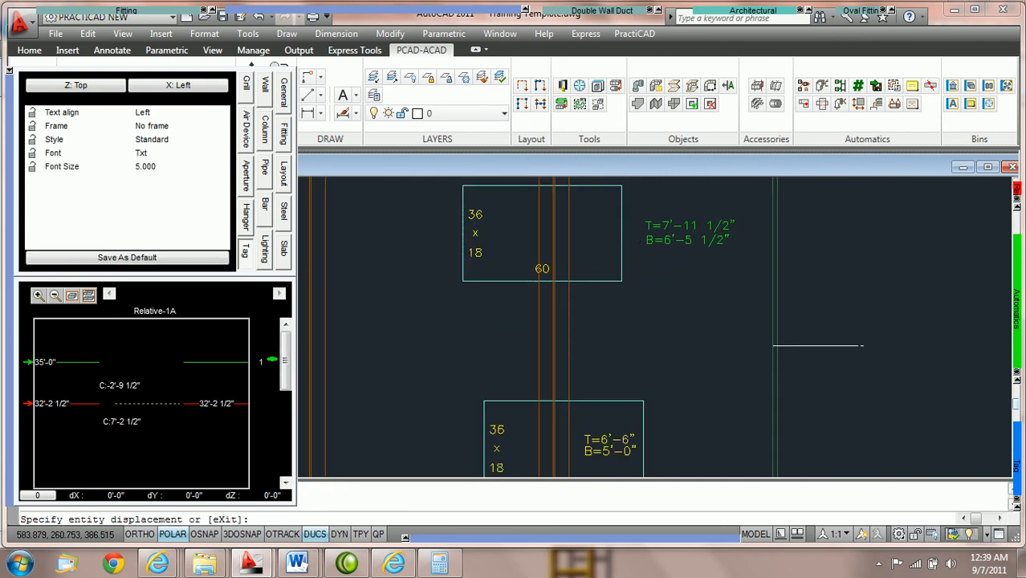
left_click(634, 227)
left_click(649, 227)
key("Escape")
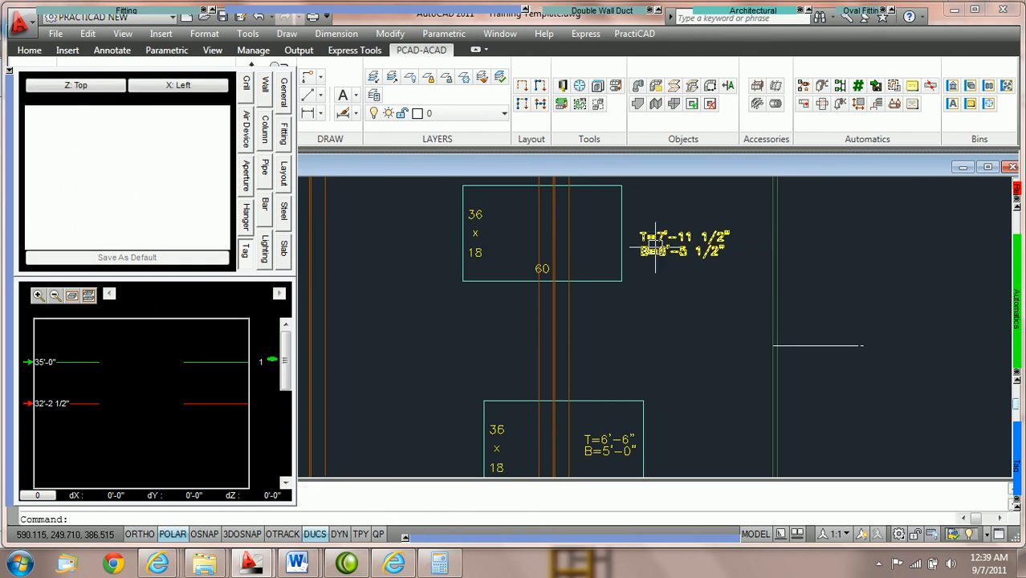
Set the upper duct's top elevation to -2'-0" relative to level 1
left_click(600, 280)
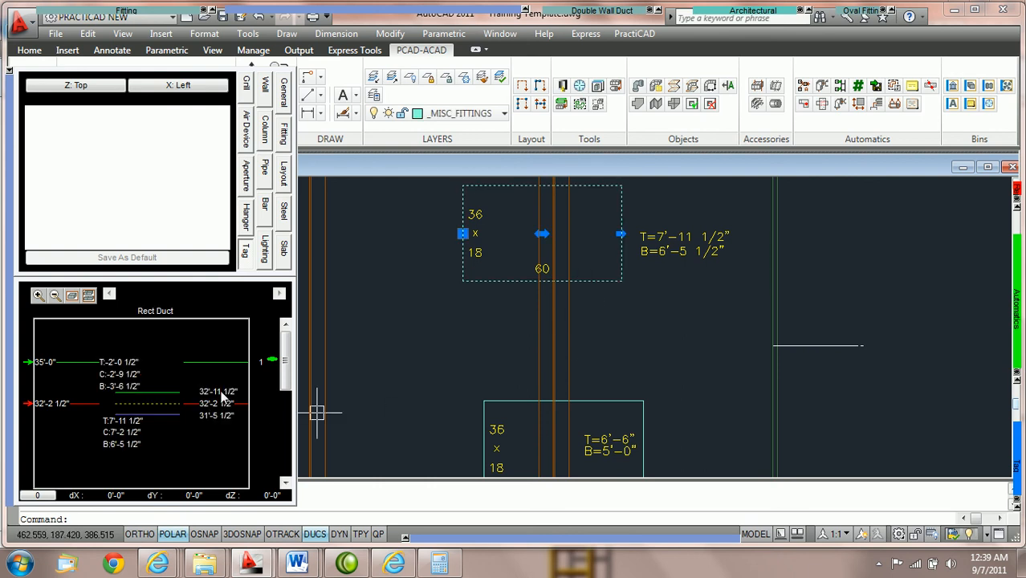
left_click(135, 363)
type("-")
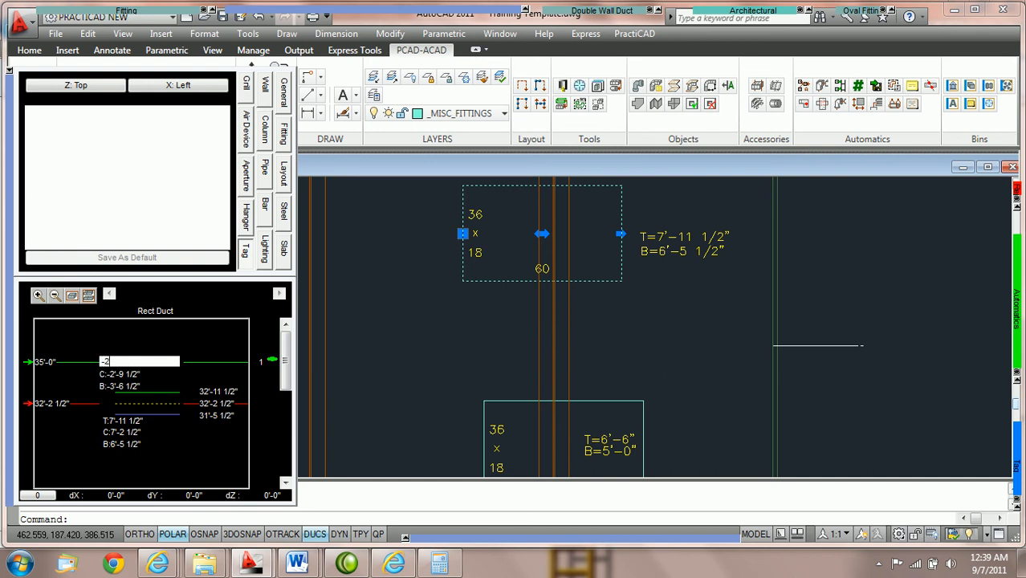
type("2")
key("Return")
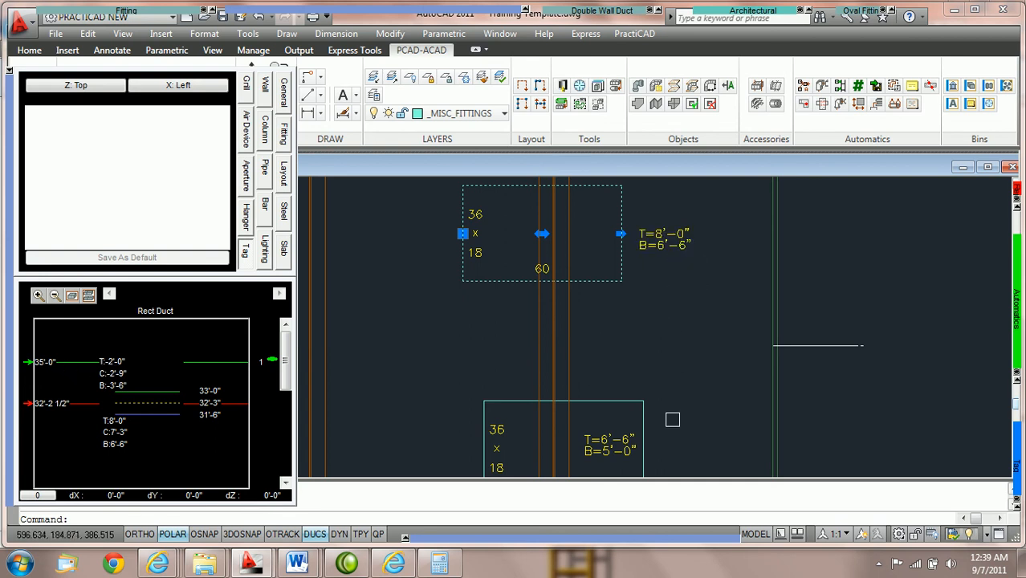
Deselect the upper duct and switch to the front view to show both ducts beneath the steel beams
key("Escape")
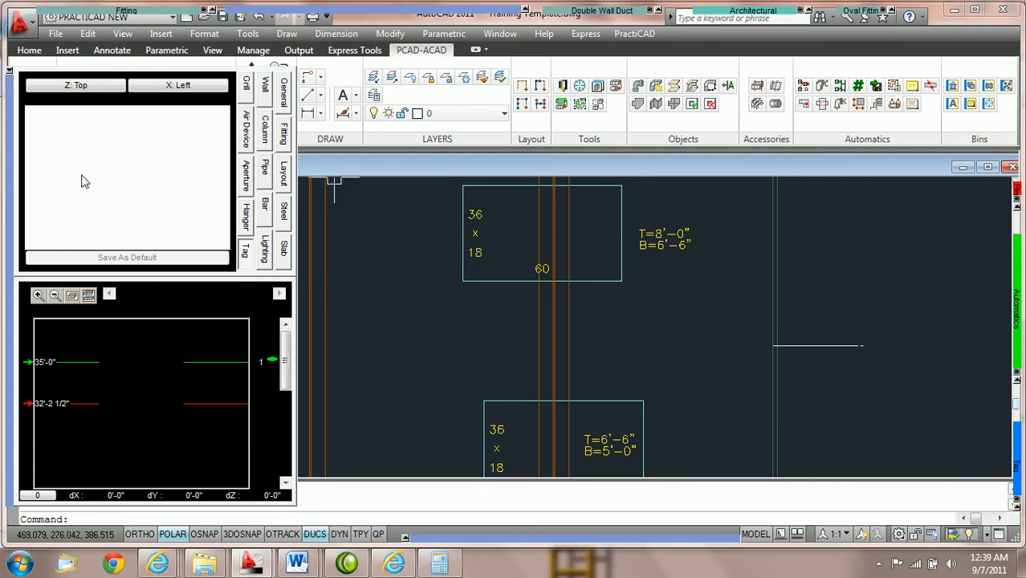
left_click_drag(11, 153, 10, 241)
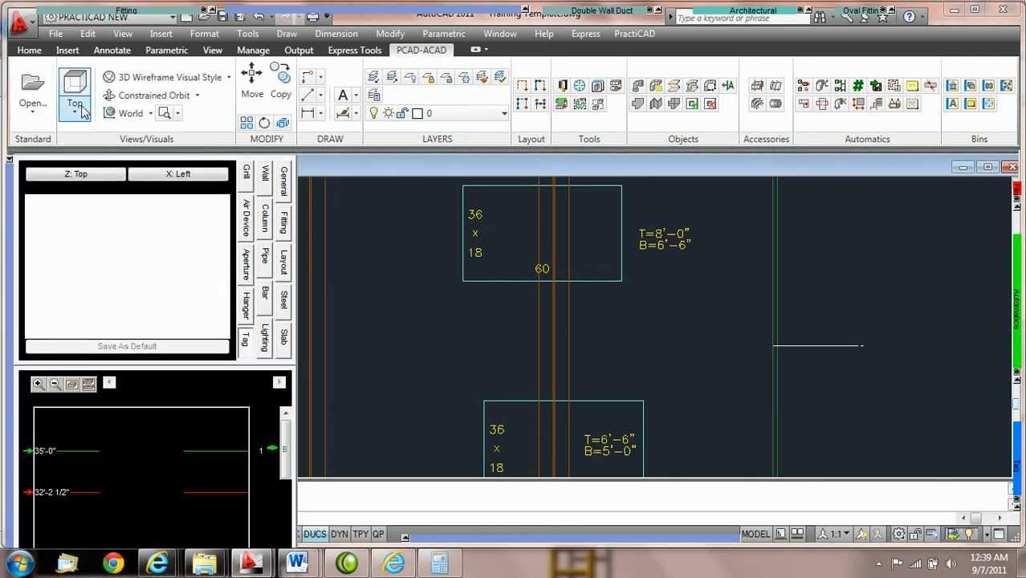
left_click(80, 114)
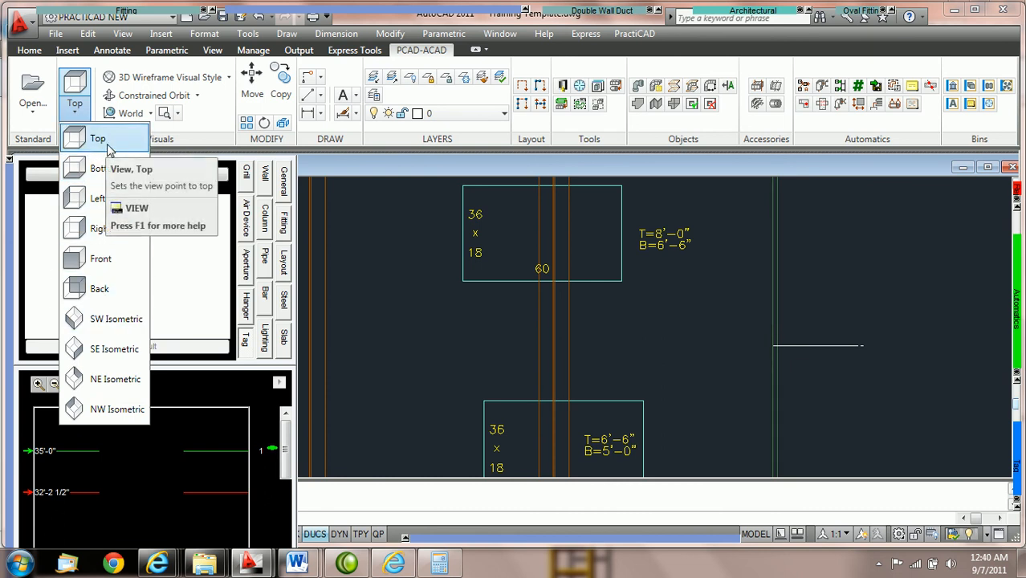
left_click(101, 259)
scroll(752, 270, "up", 4)
middle_click_drag(739, 279, 692, 334)
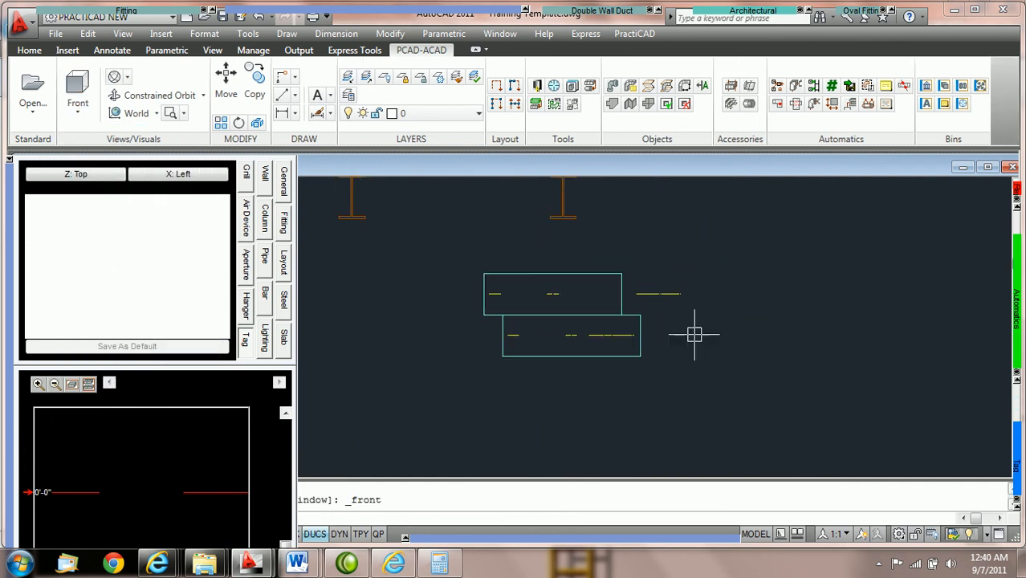
scroll(543, 248, "up", 2)
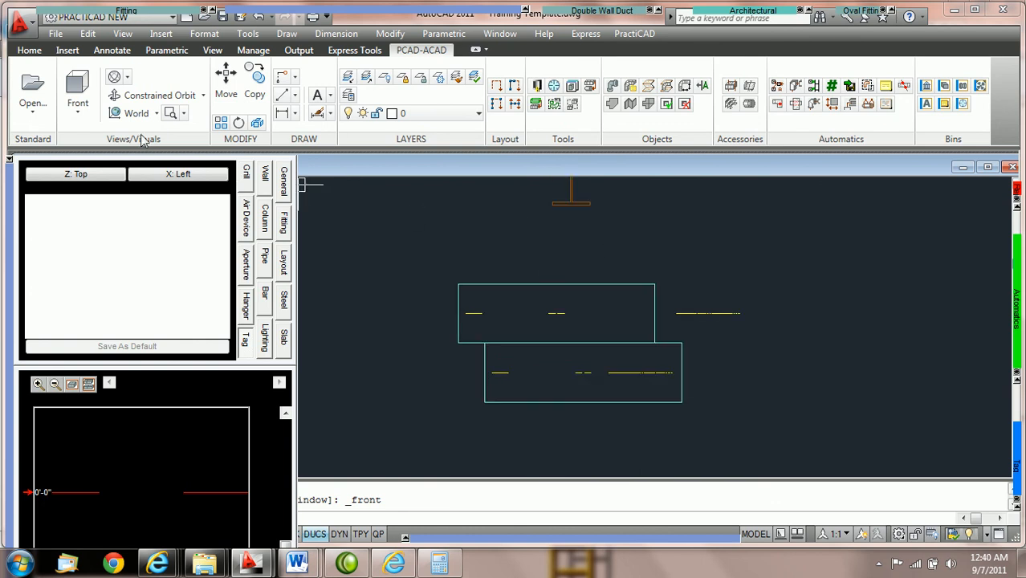
Dimension the vertical distance from the beam's bottom flange to the upper duct's top, placing the dimension beyond the duct's right end
left_click(282, 114)
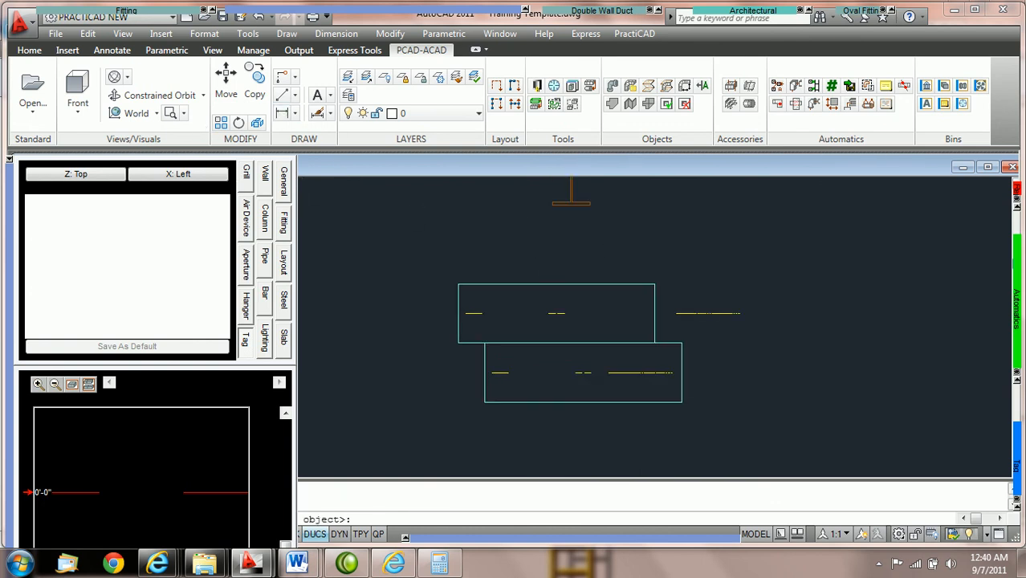
key("F3")
left_click(552, 204)
left_click(654, 285)
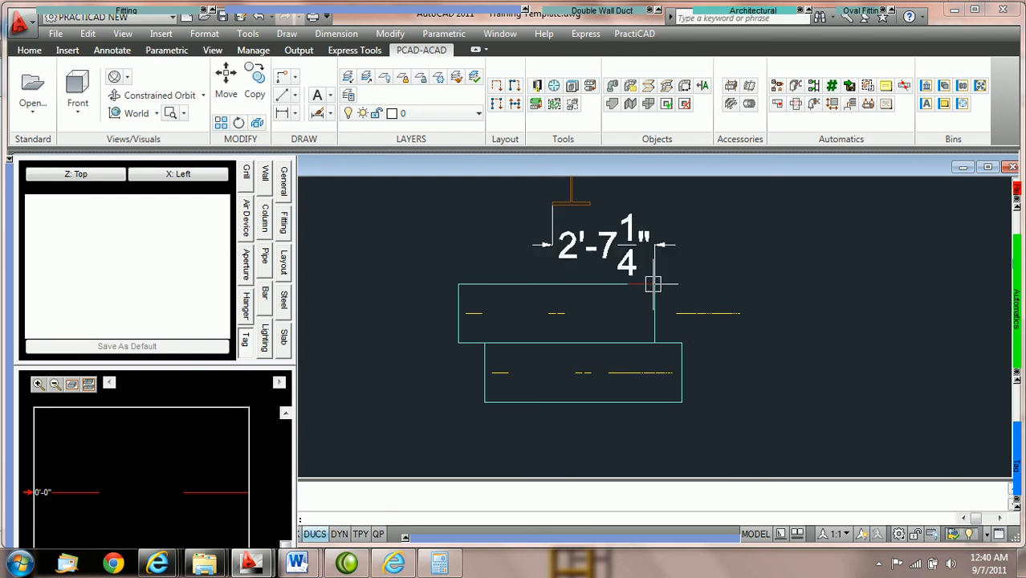
left_click(713, 283)
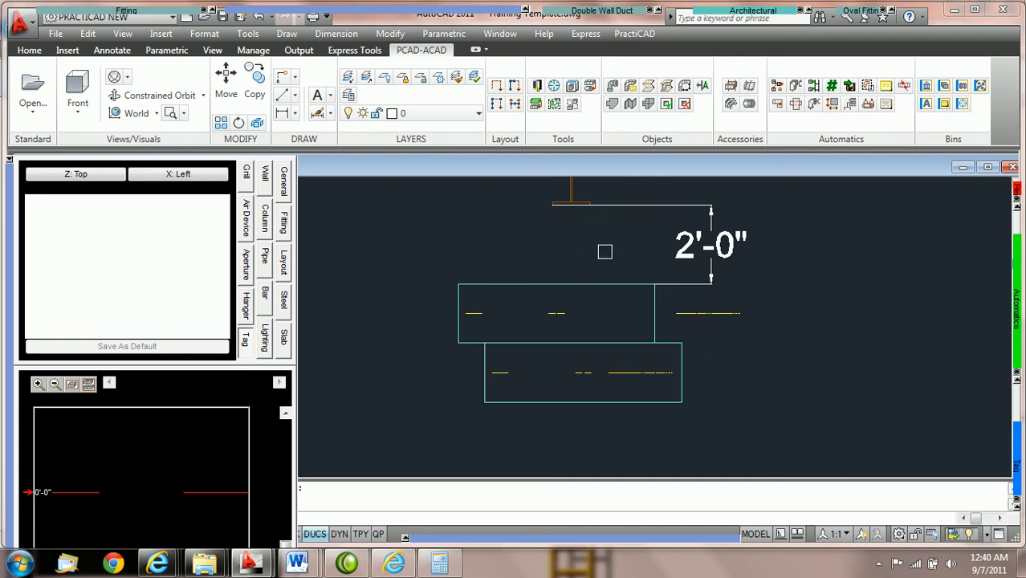
Try to dimension the vertical distance from the lower duct's bottom edge to the green line below it
scroll(585, 238, "down", 2)
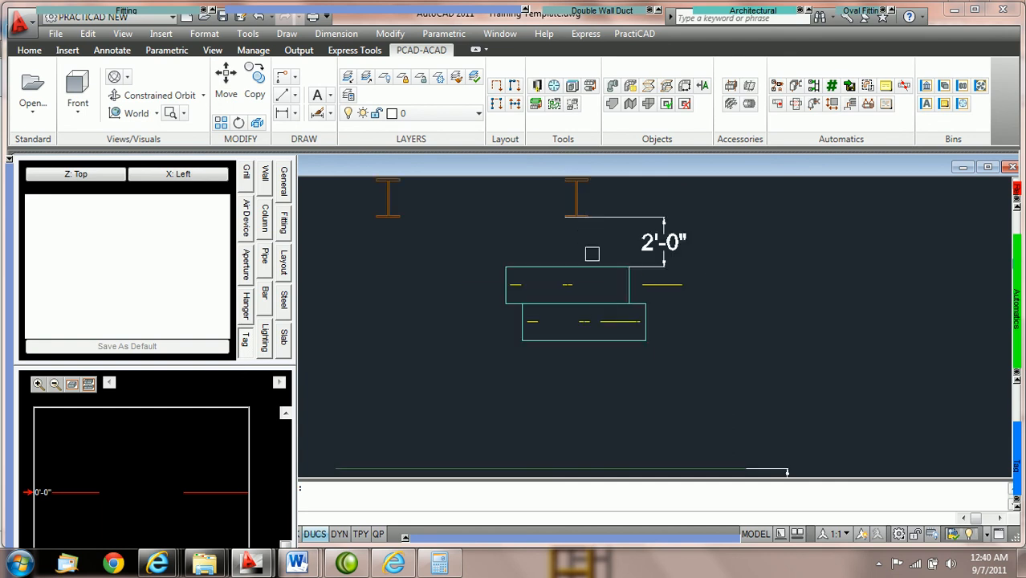
middle_click_drag(612, 361, 614, 321)
left_click(283, 113)
left_click(555, 281)
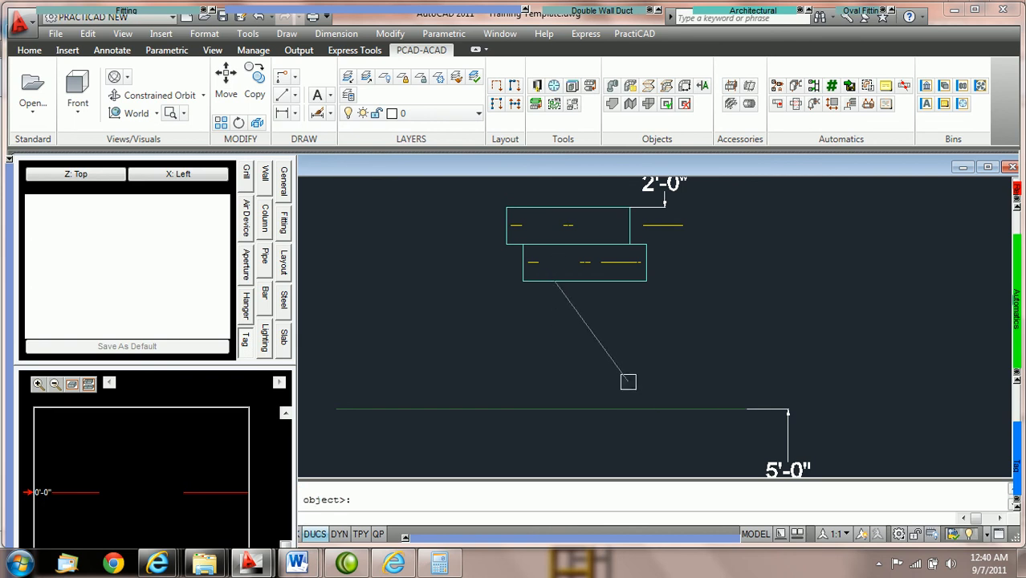
left_click(648, 409)
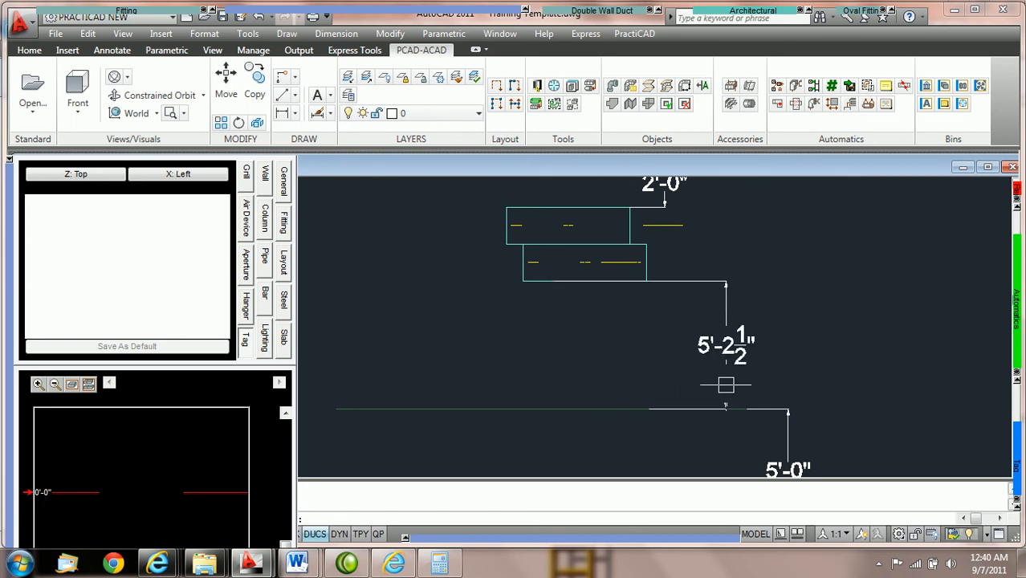
scroll(700, 386, "up", 2)
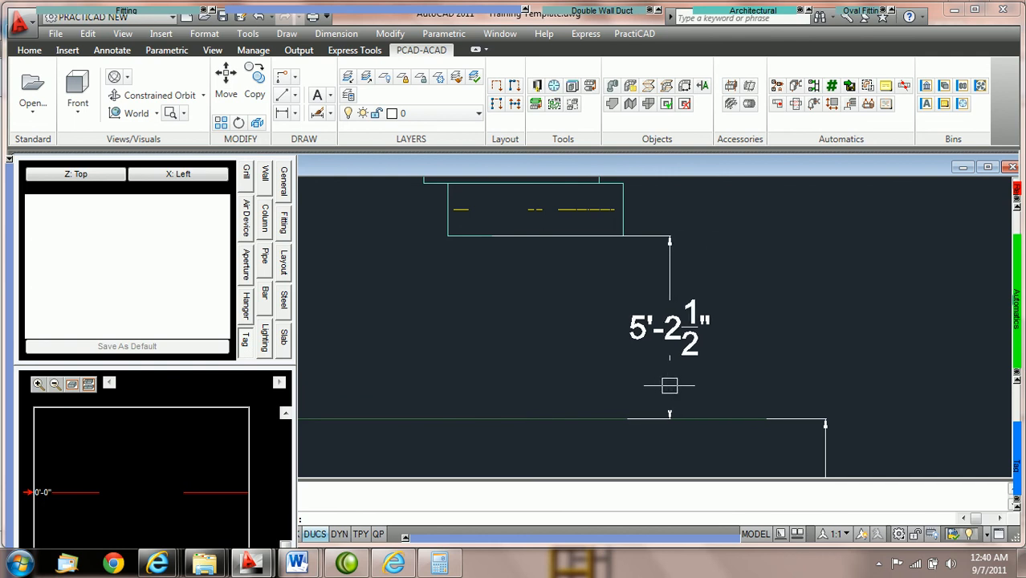
scroll(680, 384, "down", 2)
key("Escape")
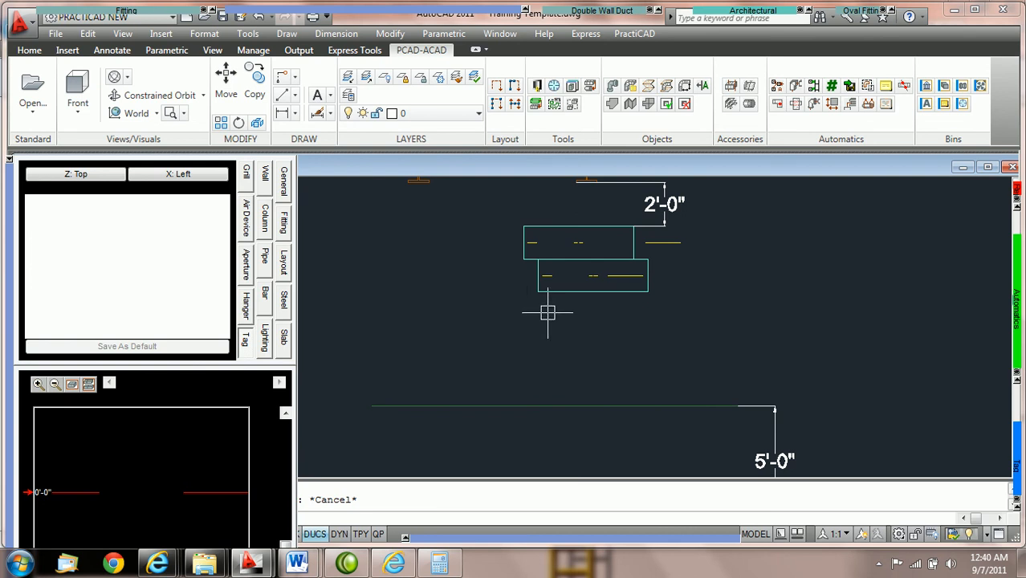